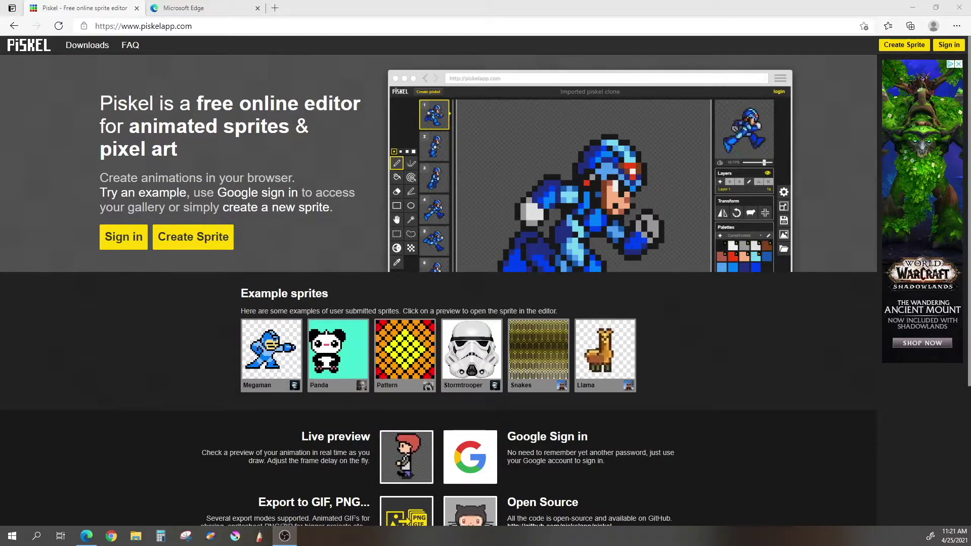
Step: Sign in to the user's Piskel account from the Piskel home page
click(123, 238)
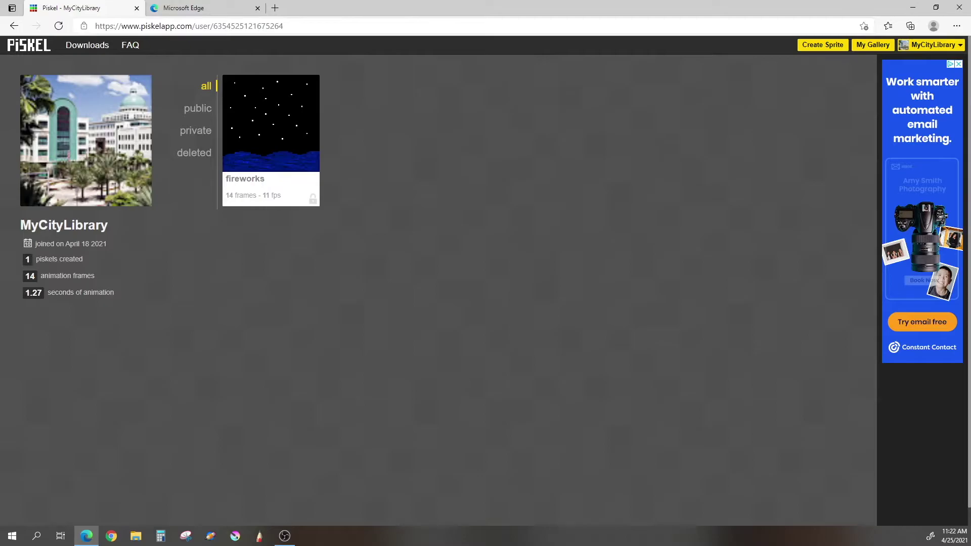
Step: Open the saved 'fireworks' sprite's page from the user gallery
mouse_move(271, 121)
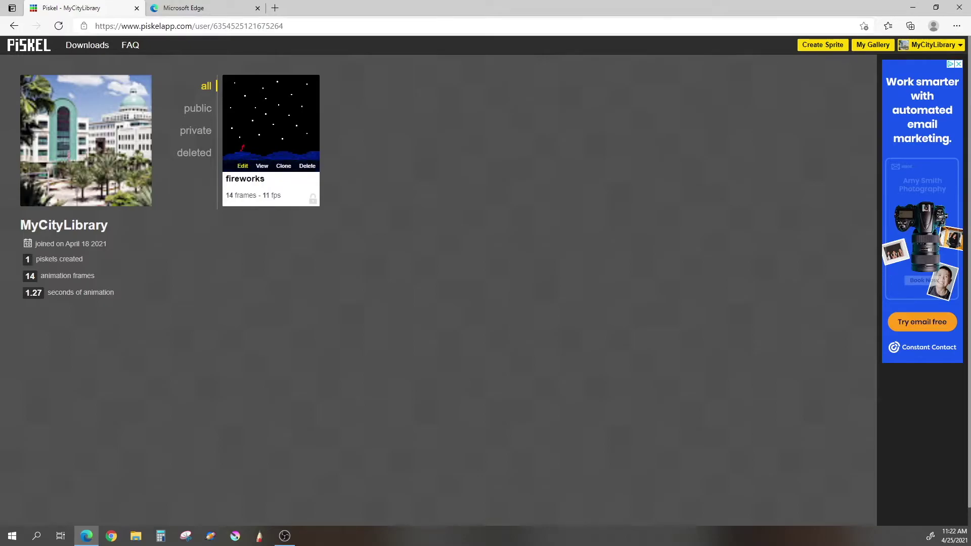
click(271, 121)
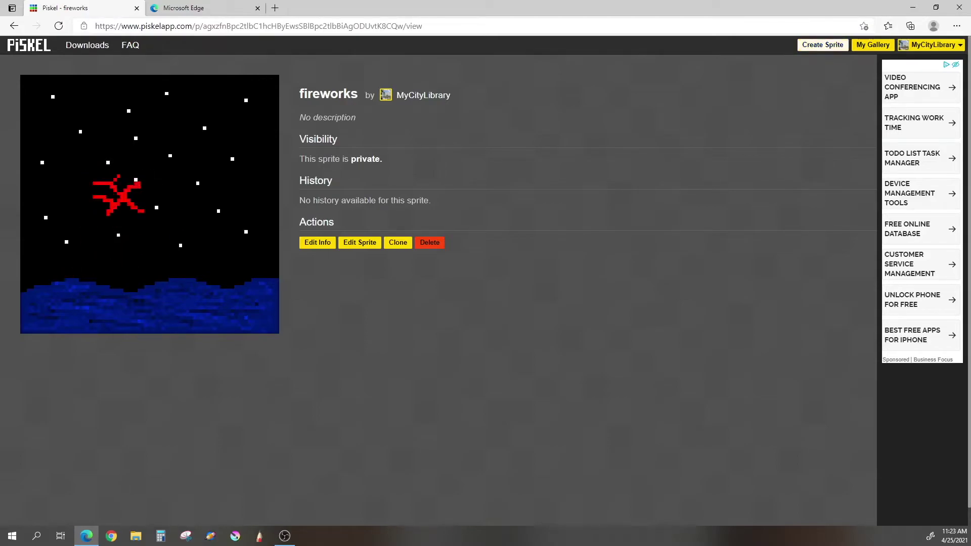
click(822, 44)
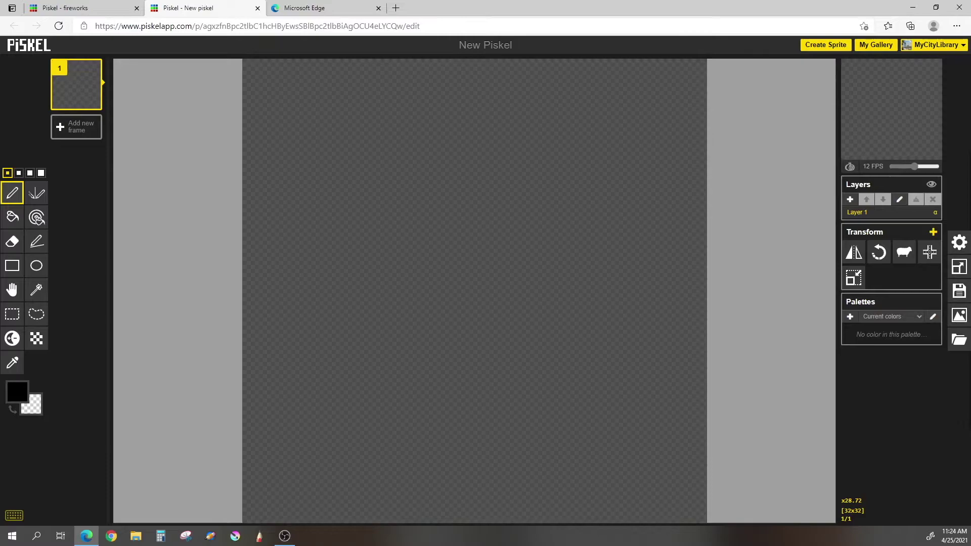
Step: Create a new blank 32×32 piskel in the editor with Create Sprite
mouse_move(905, 101)
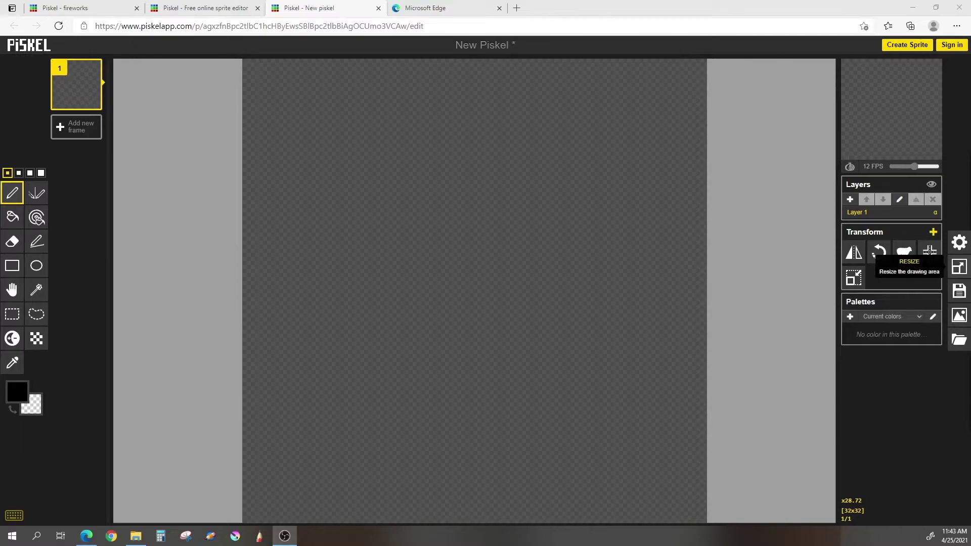
Step: Resize the canvas from 32 to 75×75 px with Maintain aspect ratio ticked
click(959, 266)
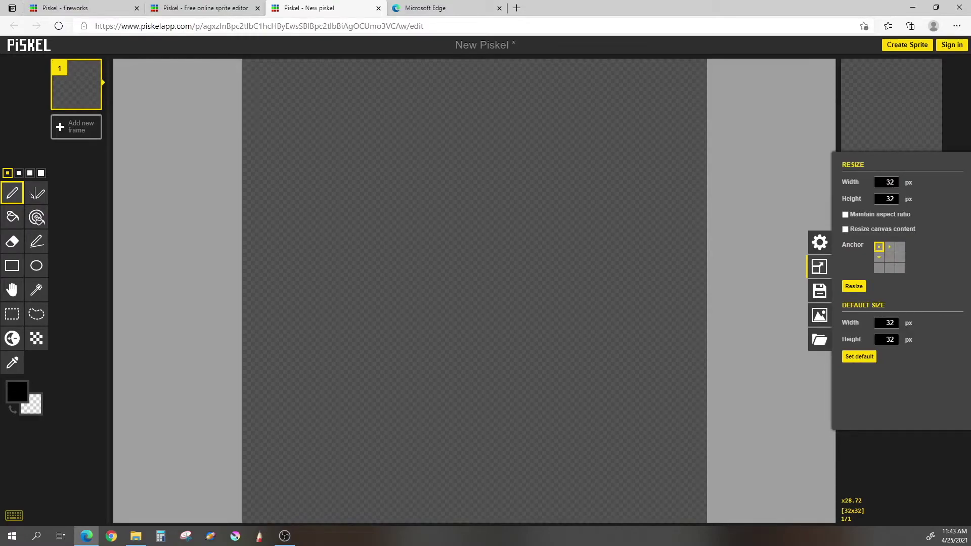
click(886, 183)
key(BackSpace)
key(BackSpace)
text(75)
click(845, 214)
click(853, 286)
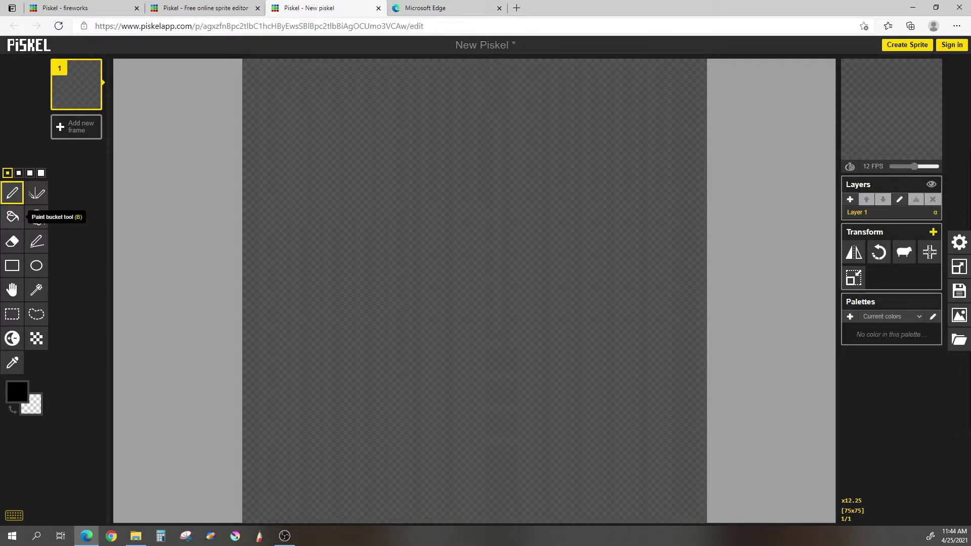
Step: Fill the entire 75×75 canvas with black using the Paint bucket
click(12, 217)
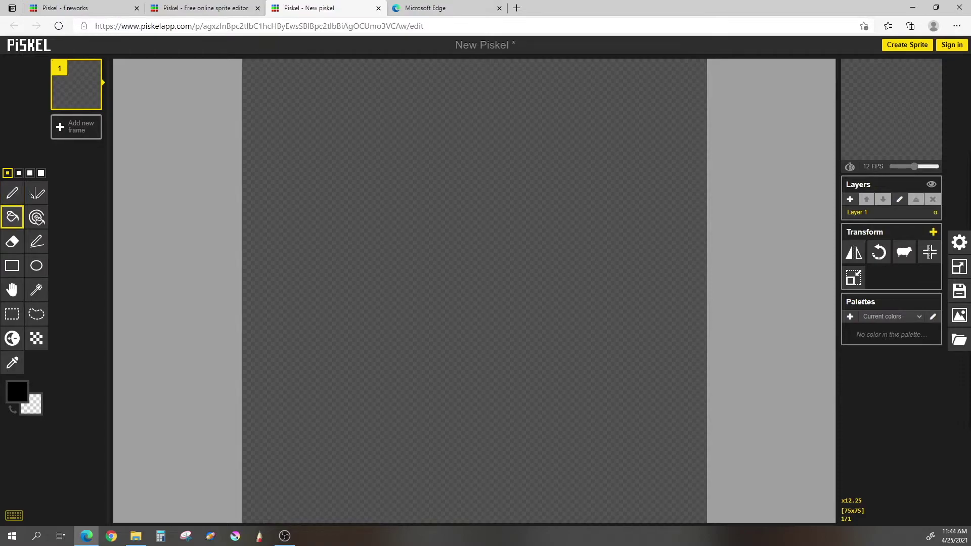
click(406, 333)
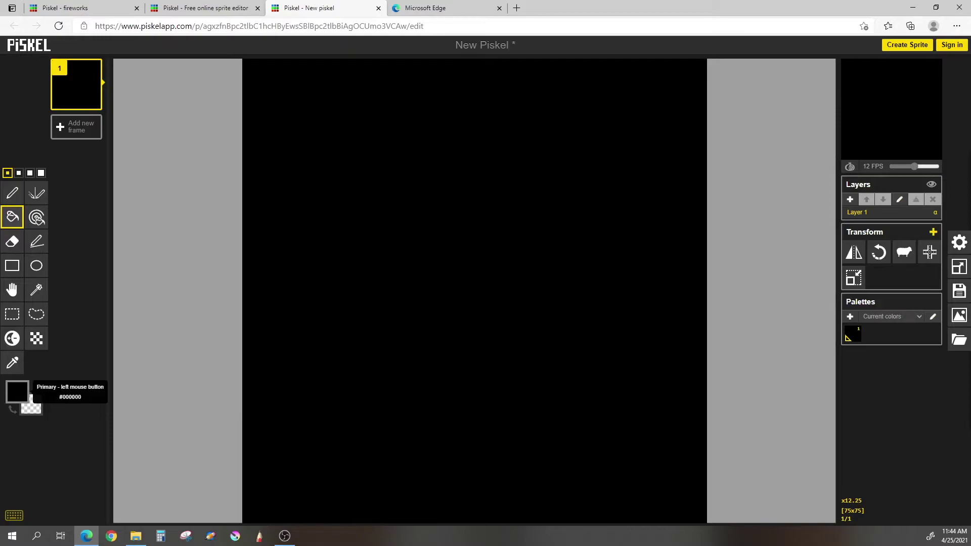
click(18, 392)
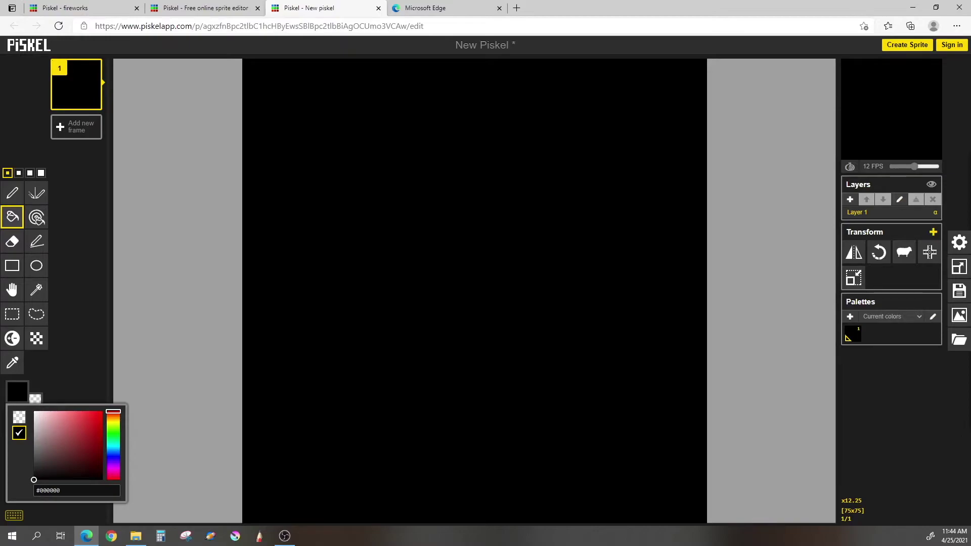
Step: Set the primary colour to near-white #fff6f6 and select the Pen tool
drag(34, 479, 36, 411)
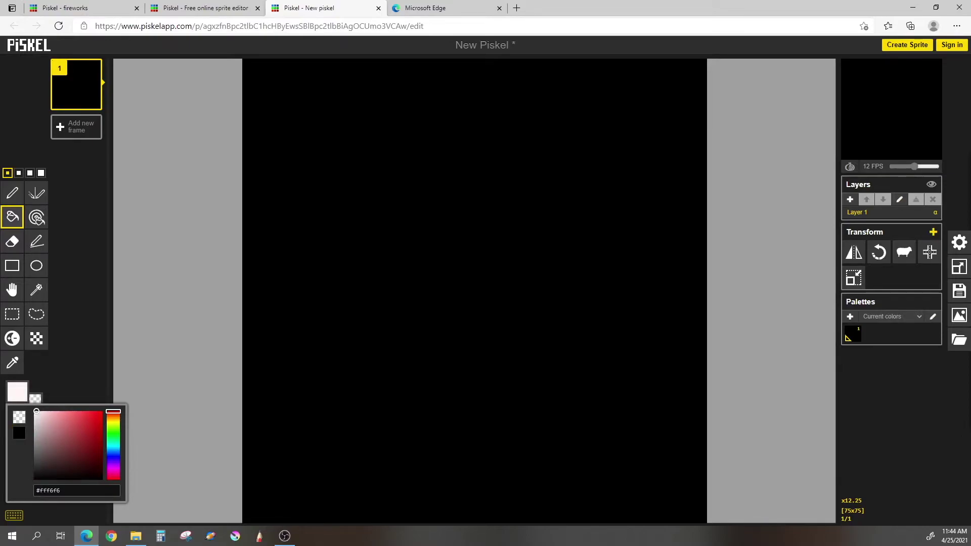
key(Escape)
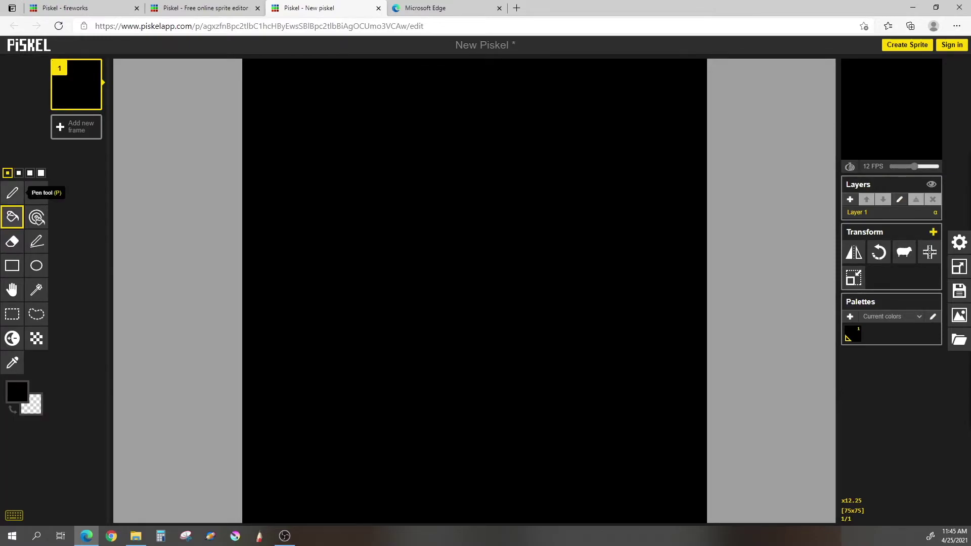
click(12, 192)
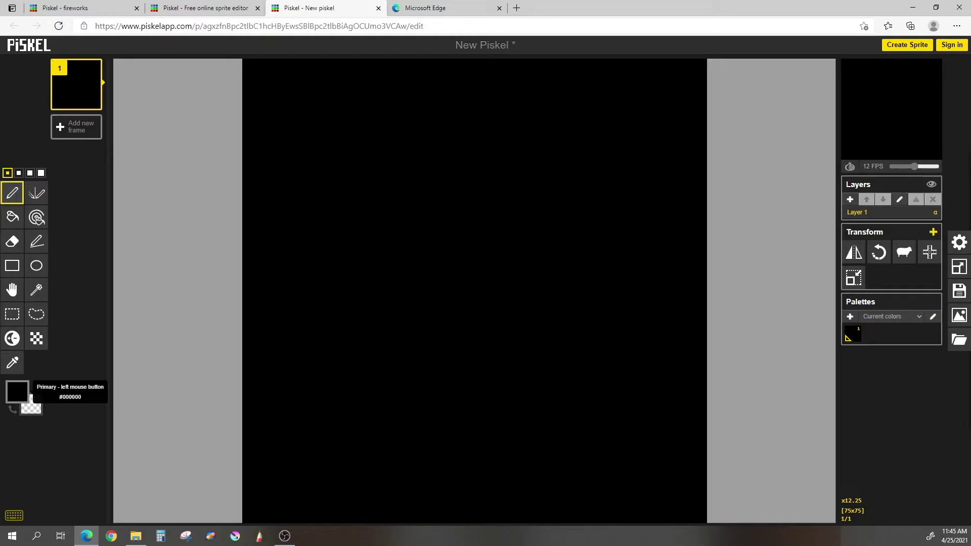
click(17, 392)
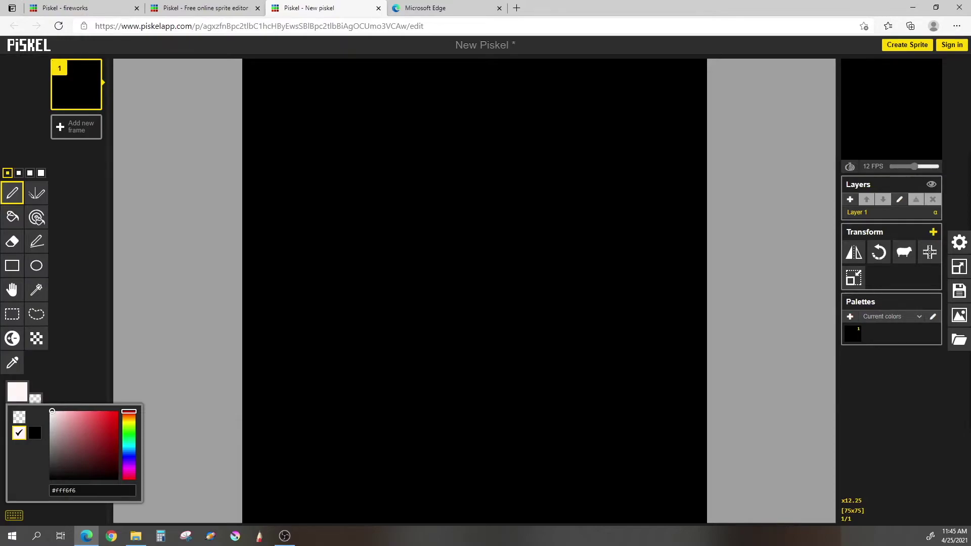
click(282, 100)
Step: Scatter about twenty one- and two-pixel white stars across the black sky
click(400, 117)
click(319, 204)
click(461, 185)
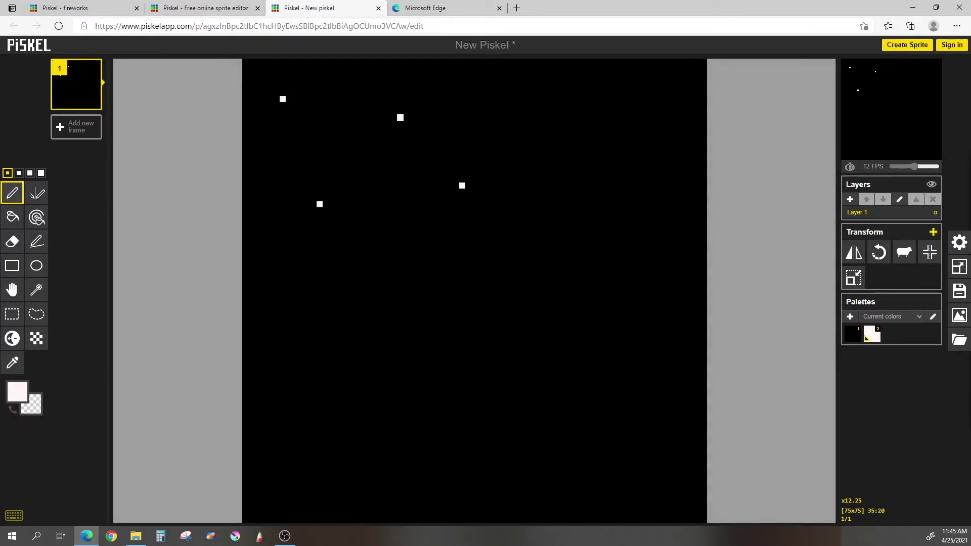
click(530, 142)
click(592, 99)
drag(622, 180, 629, 179)
click(598, 266)
click(512, 248)
click(517, 247)
click(462, 278)
drag(419, 229, 413, 229)
click(362, 278)
click(413, 315)
click(461, 93)
click(332, 155)
drag(269, 272, 269, 278)
drag(542, 334, 542, 340)
drag(480, 347, 481, 352)
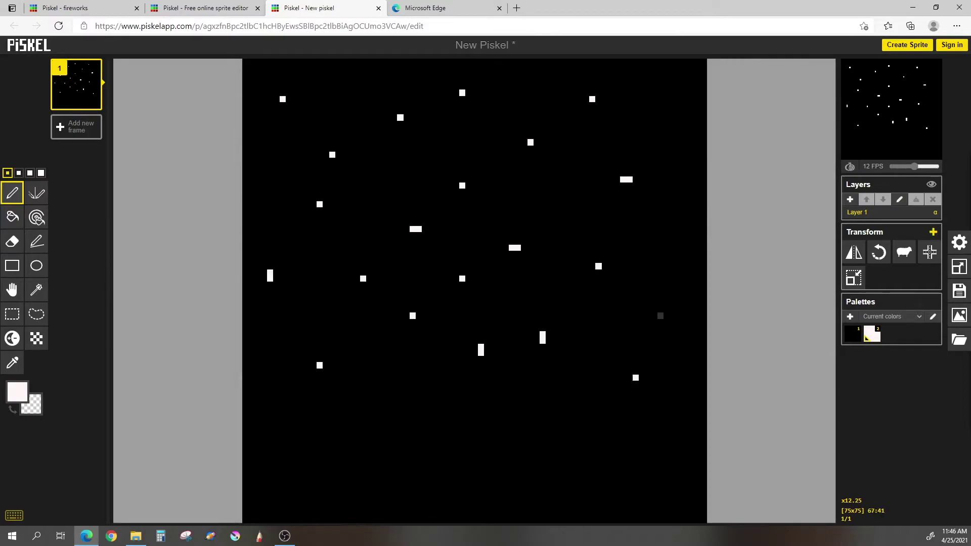
click(660, 316)
Step: Pick dark green #0c521d and draw a stepped hill line across the lower canvas
click(17, 391)
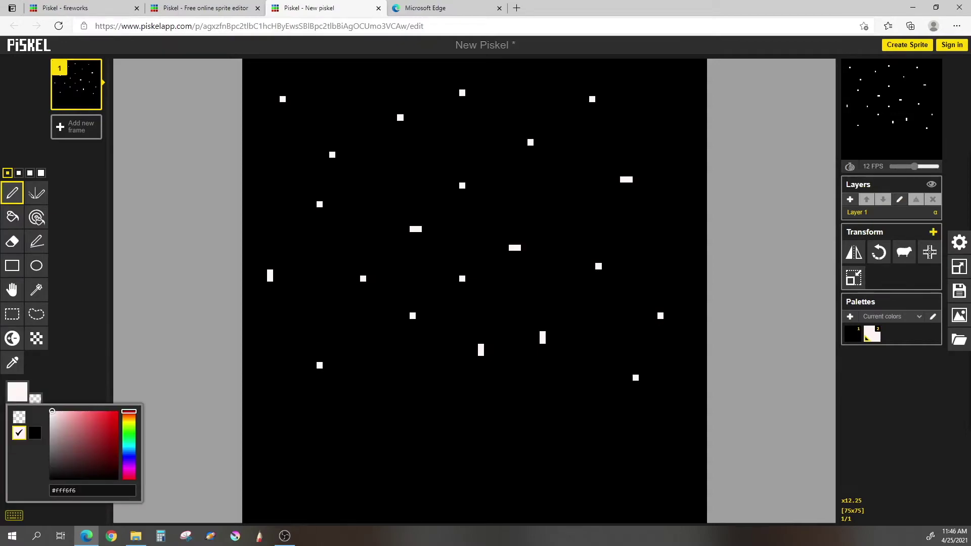
drag(129, 412, 129, 436)
drag(65, 435, 110, 456)
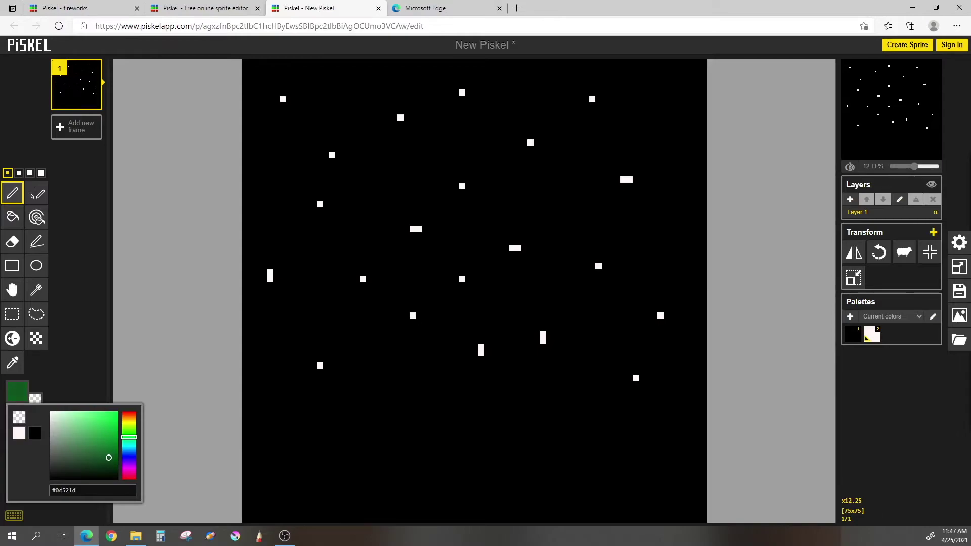
mouse_move(246, 451)
mouse_down()
mouse_move(295, 427)
mouse_move(363, 427)
mouse_move(420, 446)
mouse_move(563, 421)
mouse_move(617, 439)
mouse_move(705, 417)
mouse_up()
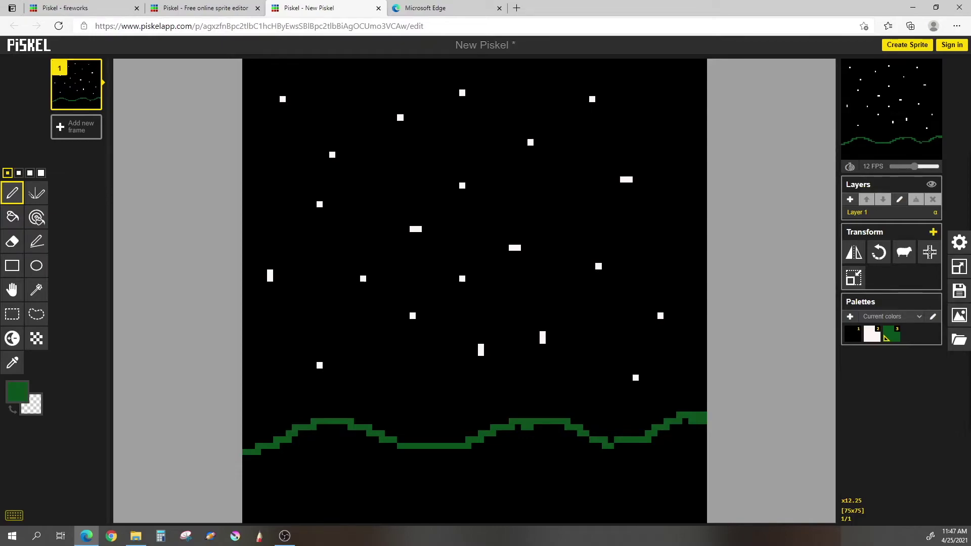
Step: Recolour every hill-outline pixel to darker green #073613 with the same-colour paint tool
click(18, 391)
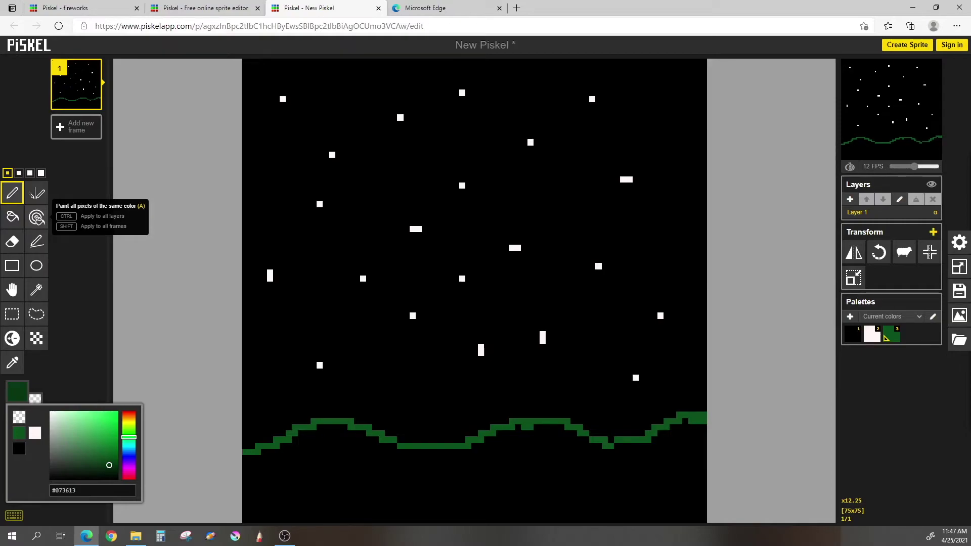
click(37, 217)
click(277, 440)
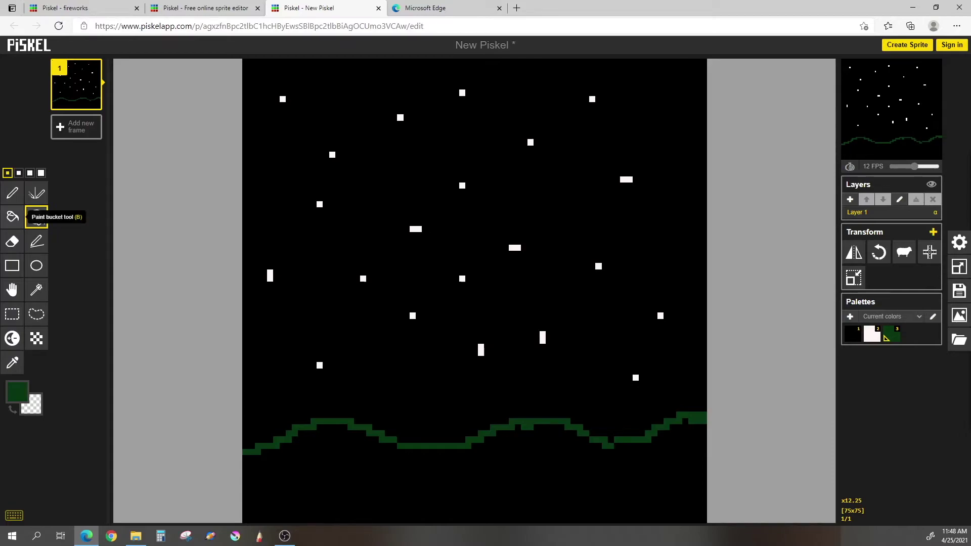
click(12, 216)
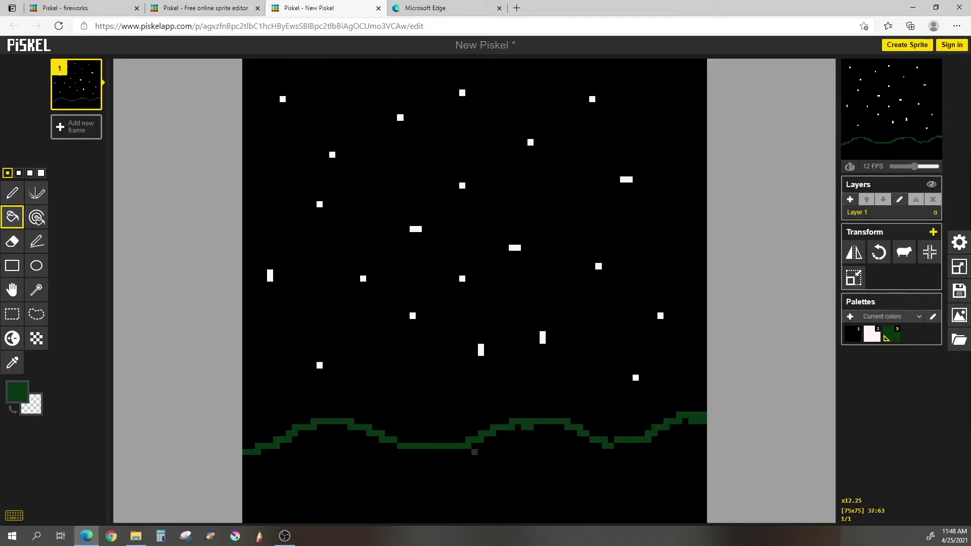
Step: Bucket-fill the ground below the hill outline solid dark green
click(313, 477)
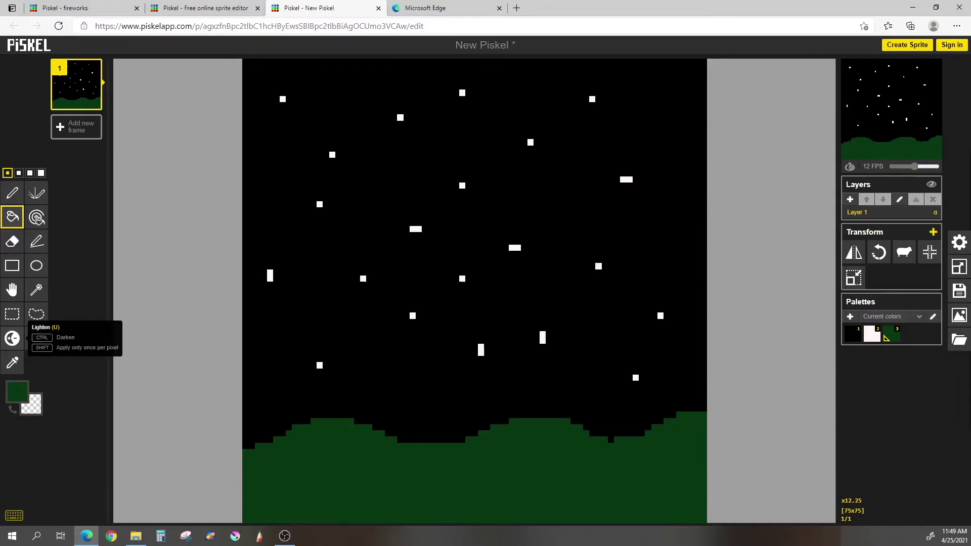
click(12, 338)
Step: Drag the Lighten tool over the green hills to mottle them with lighter shades
mouse_move(308, 452)
mouse_down()
mouse_move(495, 461)
mouse_move(657, 501)
mouse_move(468, 445)
mouse_move(537, 484)
mouse_move(674, 459)
mouse_move(535, 425)
mouse_move(700, 414)
mouse_move(295, 434)
mouse_move(592, 507)
mouse_move(276, 513)
mouse_move(413, 464)
mouse_up()
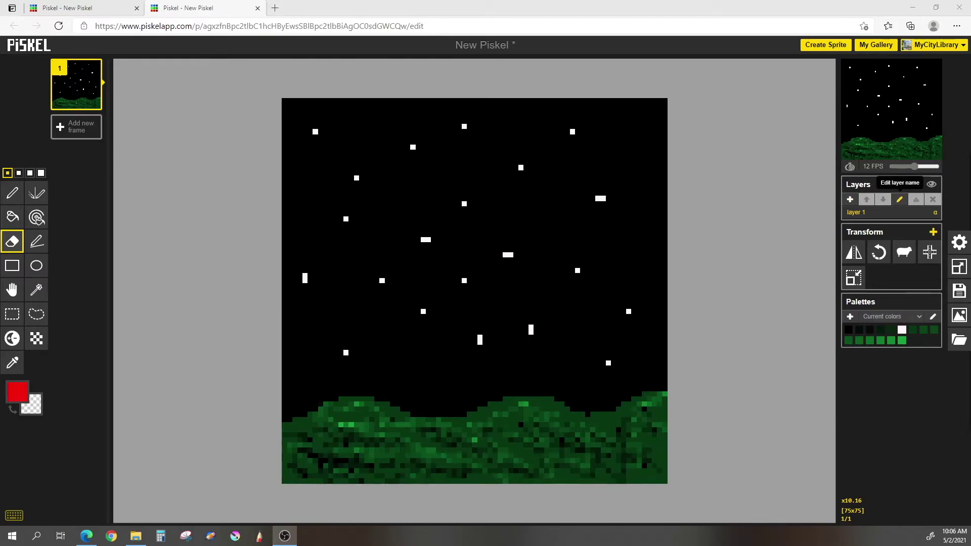
Step: Rename the layer 'background', clone it, and duplicate frame 1 as frame 2
click(899, 199)
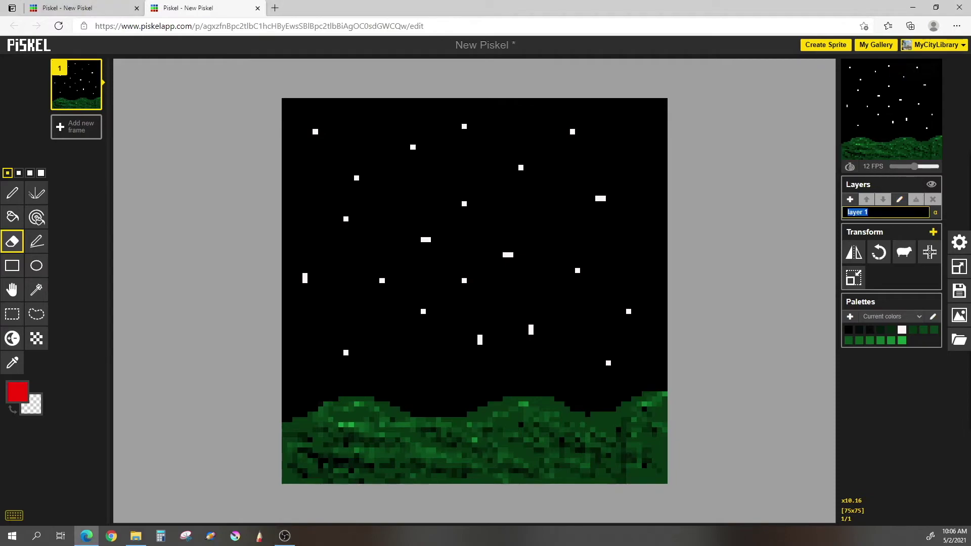
text(background)
key(Return)
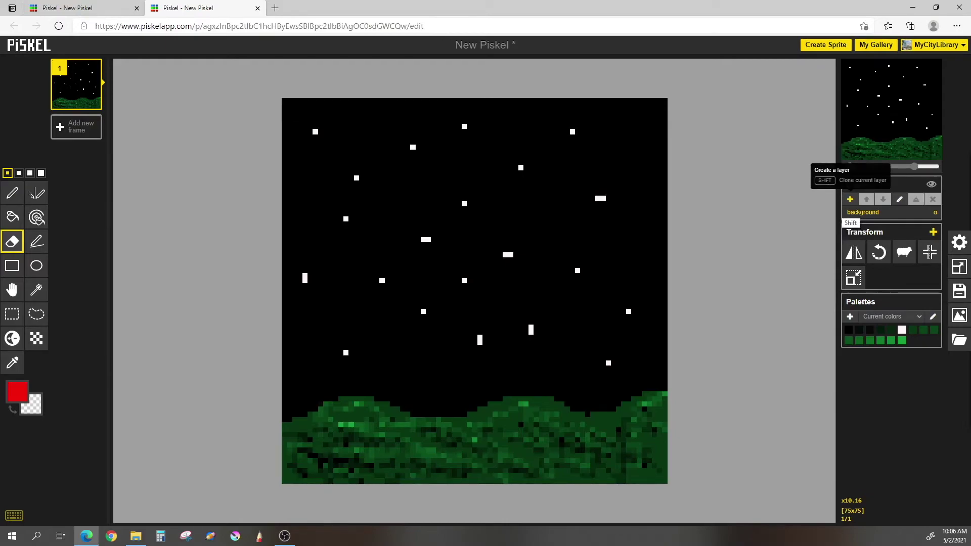
shift+click(850, 199)
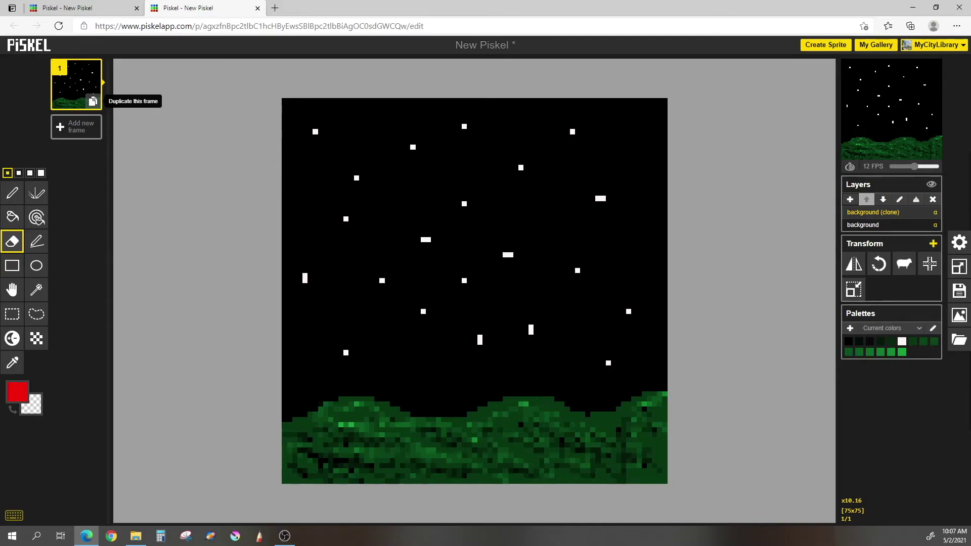
click(93, 101)
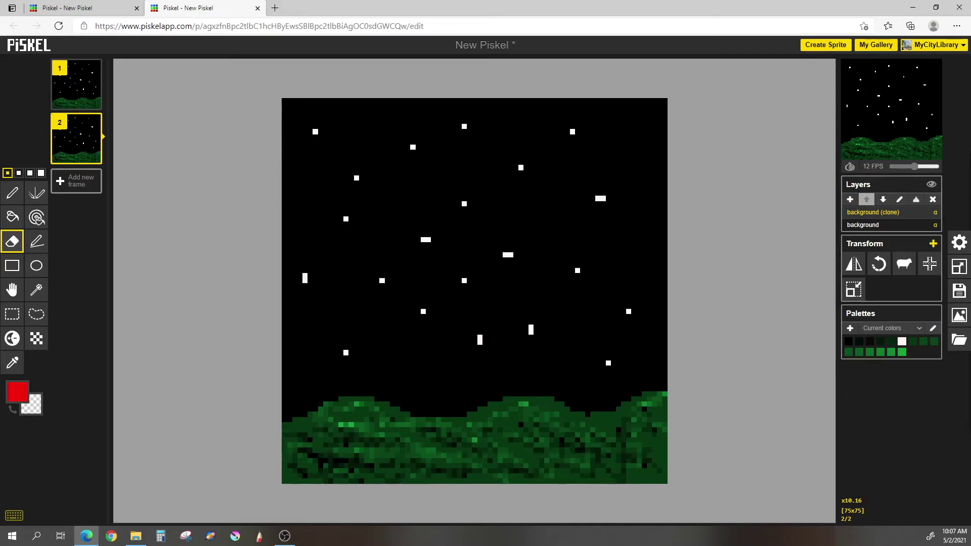
Step: Confirm in the primary colour picker that red is the drawing colour
click(18, 391)
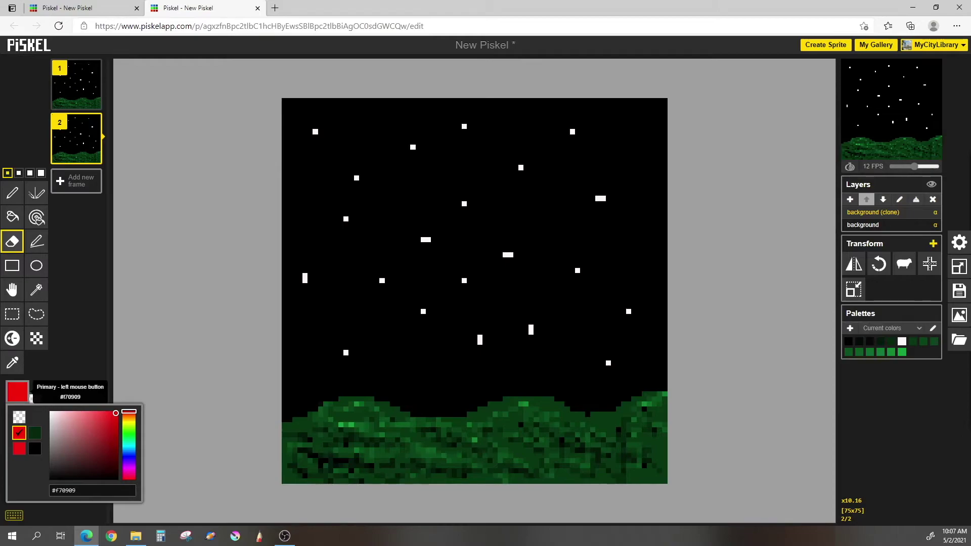
key(Escape)
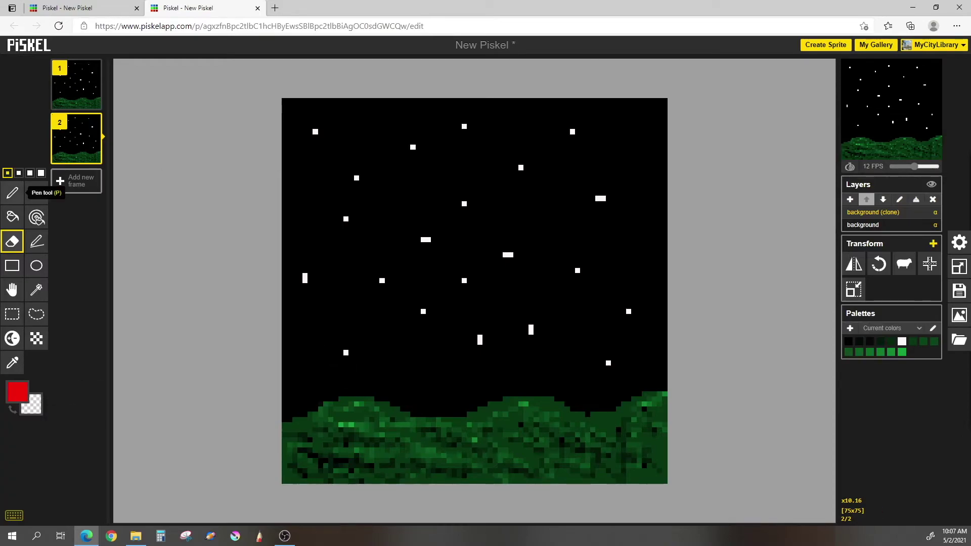
Step: With the Pen, draw a short red firework trail rising from the hill
click(12, 193)
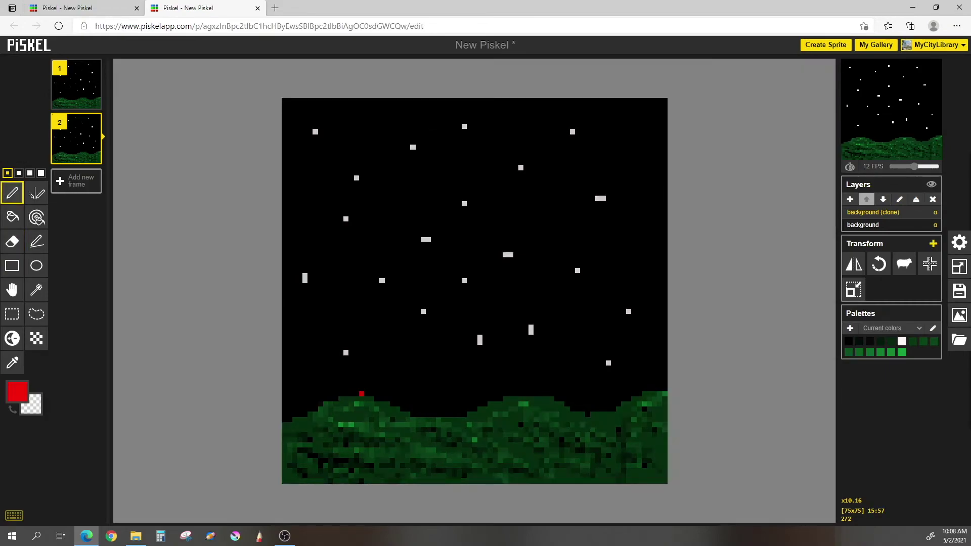
mouse_move(362, 394)
mouse_down()
mouse_move(362, 370)
mouse_move(377, 363)
mouse_up()
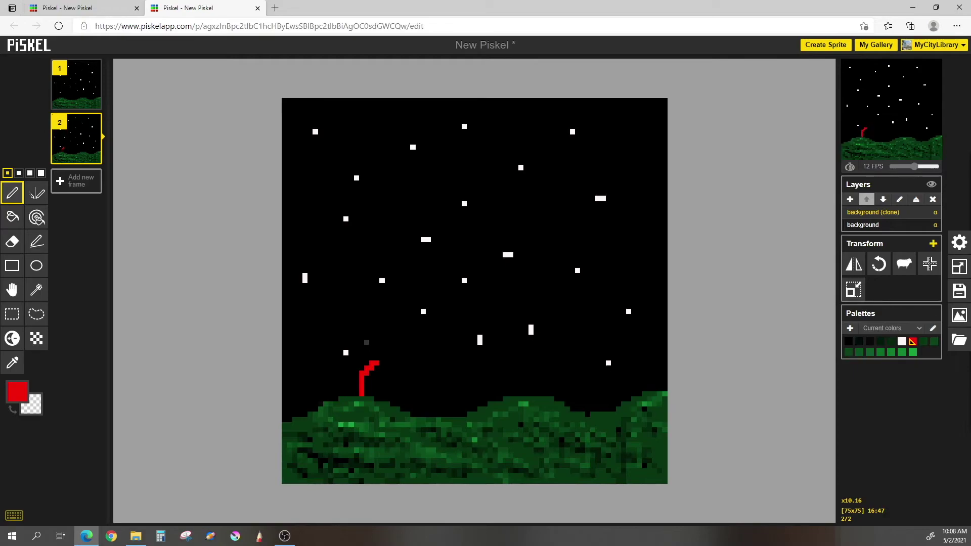
mouse_move(890, 109)
Step: Duplicate the frame as frame 3 and extend the red trail up and right
mouse_move(92, 155)
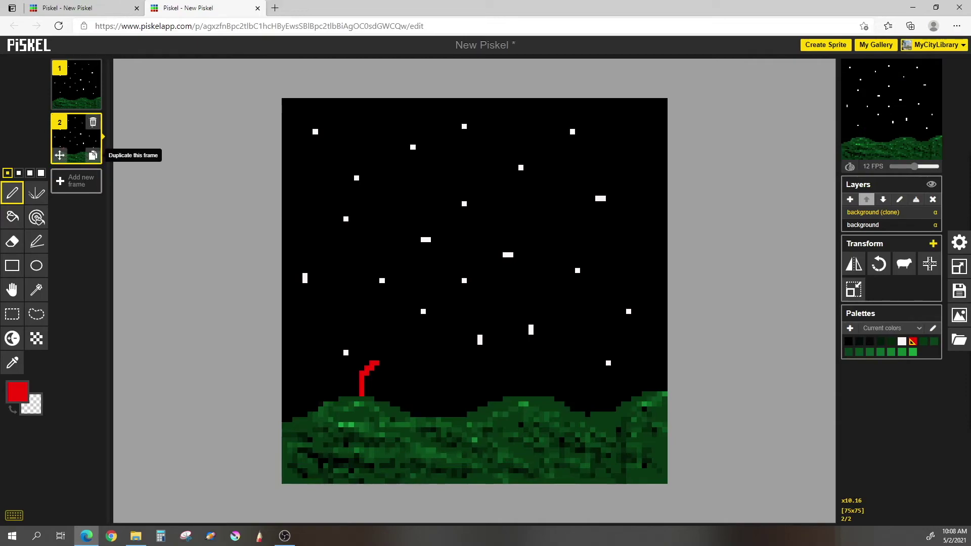
click(92, 155)
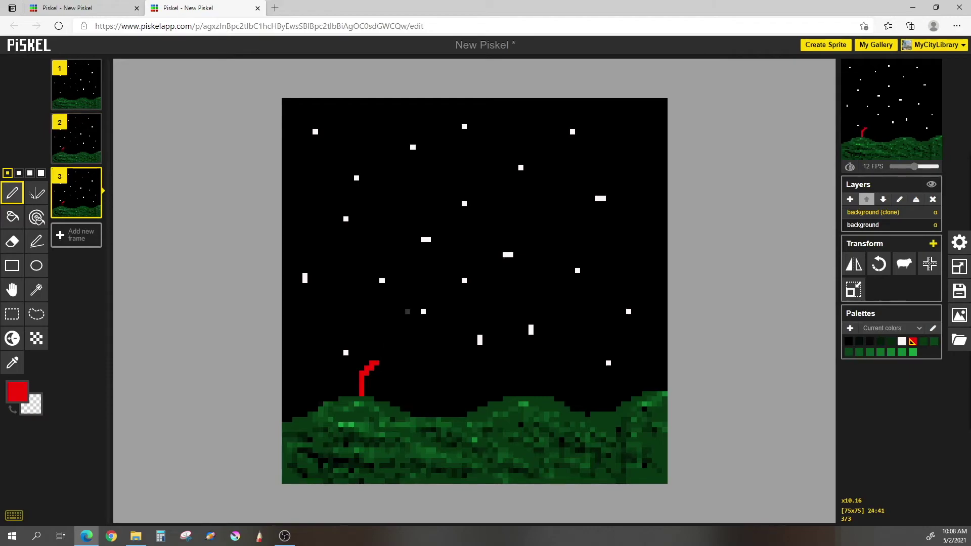
drag(376, 359, 403, 312)
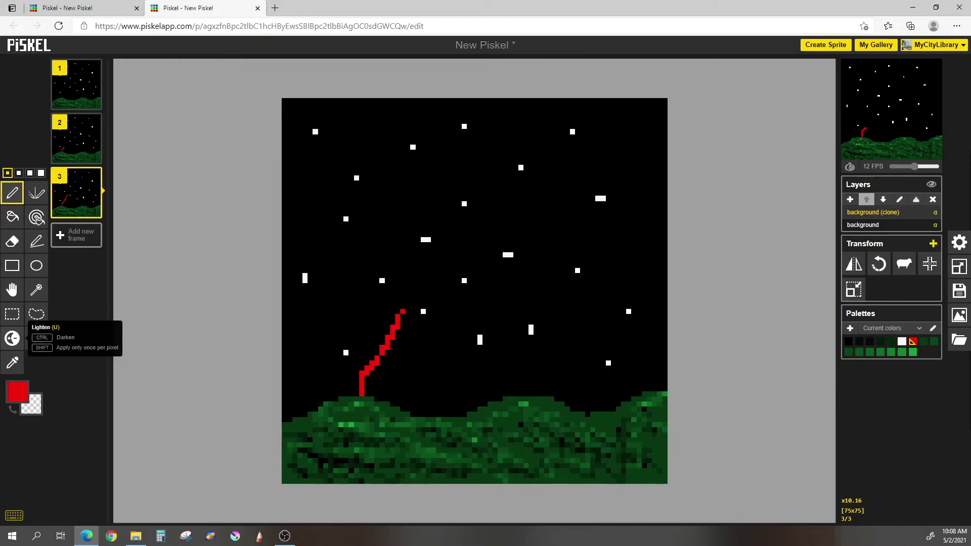
click(12, 338)
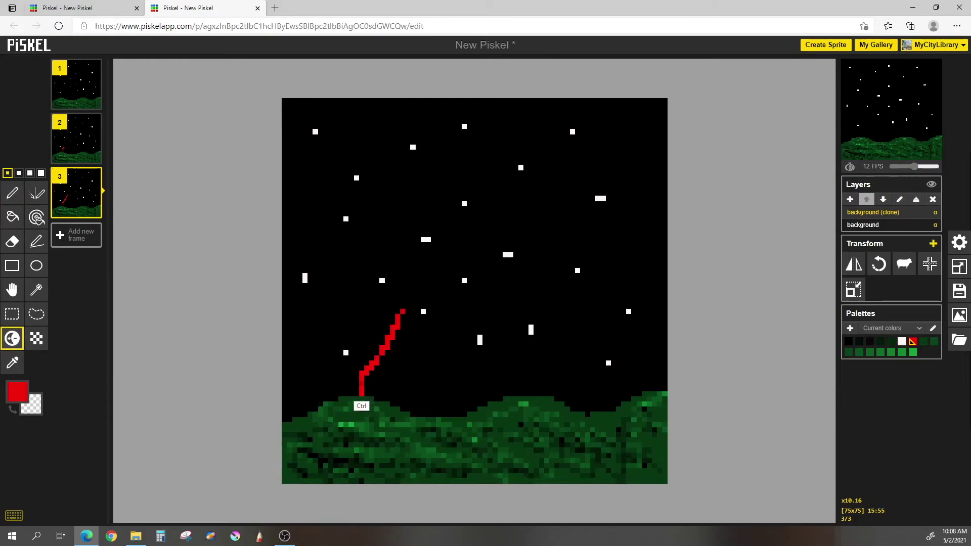
Step: Darken the trail's base, then on frame 4 extend it and paint the first red burst
mouse_move(361, 383)
mouse_down()
mouse_move(382, 347)
mouse_move(366, 383)
mouse_up()
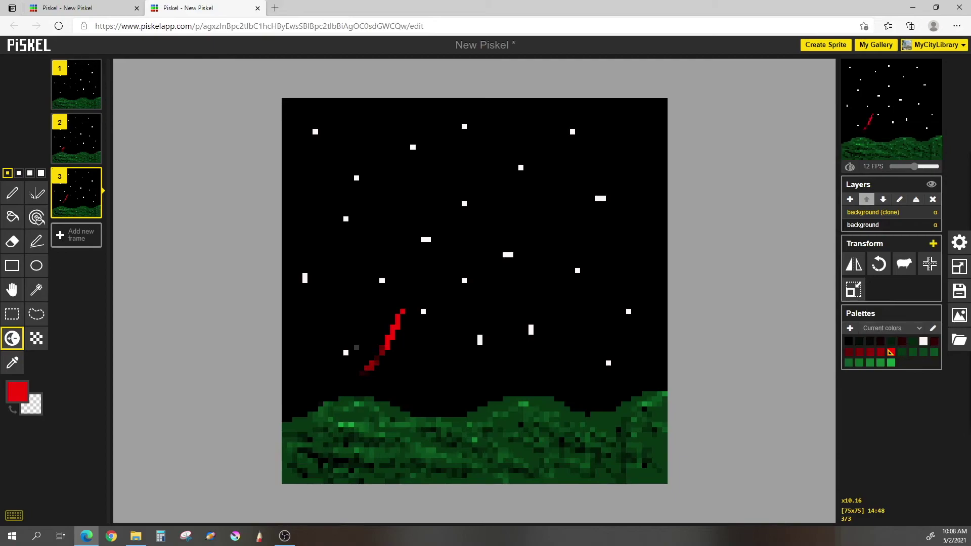
click(12, 193)
click(96, 210)
drag(402, 311, 429, 259)
click(12, 339)
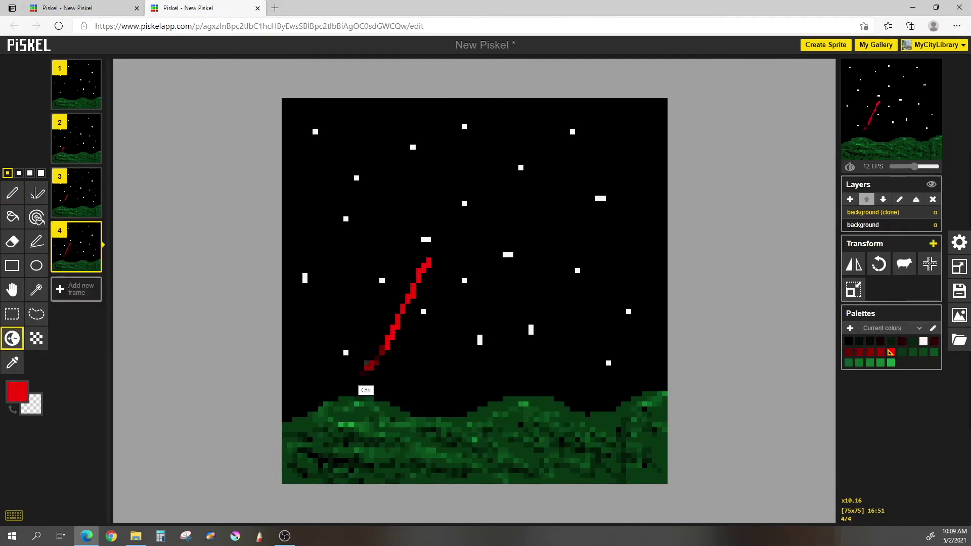
drag(372, 369, 387, 301)
mouse_move(427, 250)
mouse_down()
mouse_move(448, 275)
mouse_move(397, 324)
mouse_move(410, 311)
mouse_up()
key(u)
Step: Over the next duplicated frames, add and lengthen red limbs on the growing burst
click(94, 317)
key(p)
drag(427, 240, 475, 295)
click(12, 338)
drag(432, 263, 445, 278)
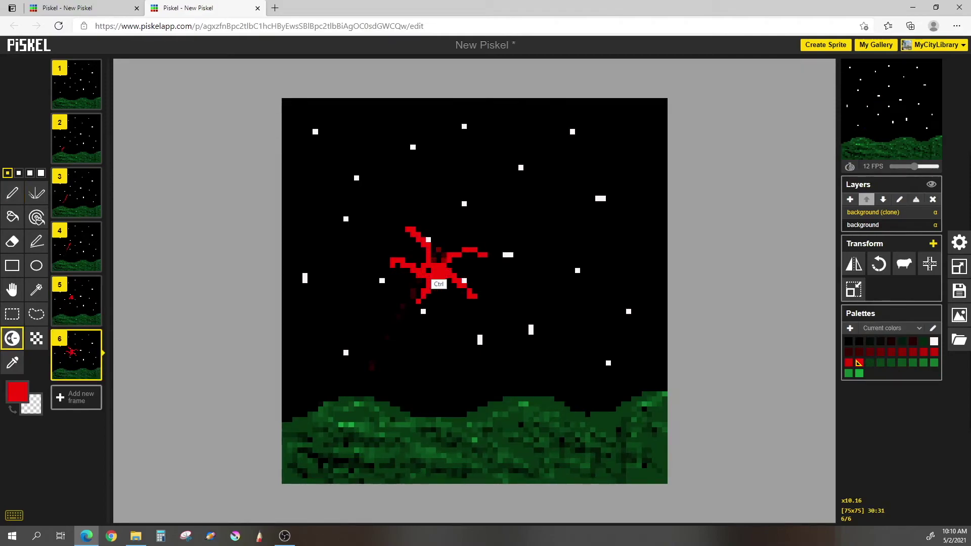
click(94, 372)
click(12, 193)
drag(394, 258, 349, 260)
drag(417, 298, 367, 336)
drag(462, 298, 500, 331)
Step: On frame 8, add more outward branches to the burst and darken its centre
click(94, 426)
drag(364, 242, 334, 280)
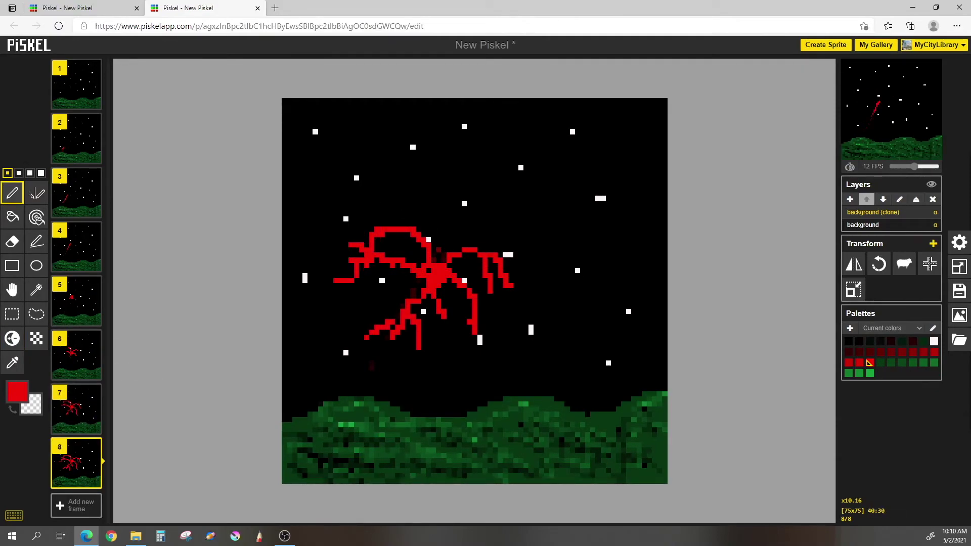
drag(486, 258, 538, 280)
click(12, 338)
mouse_move(427, 268)
mouse_down()
mouse_move(442, 283)
mouse_move(435, 276)
mouse_up()
Step: On frame 9, extend the burst's limbs and right branches and darken its centre further
click(94, 479)
key(p)
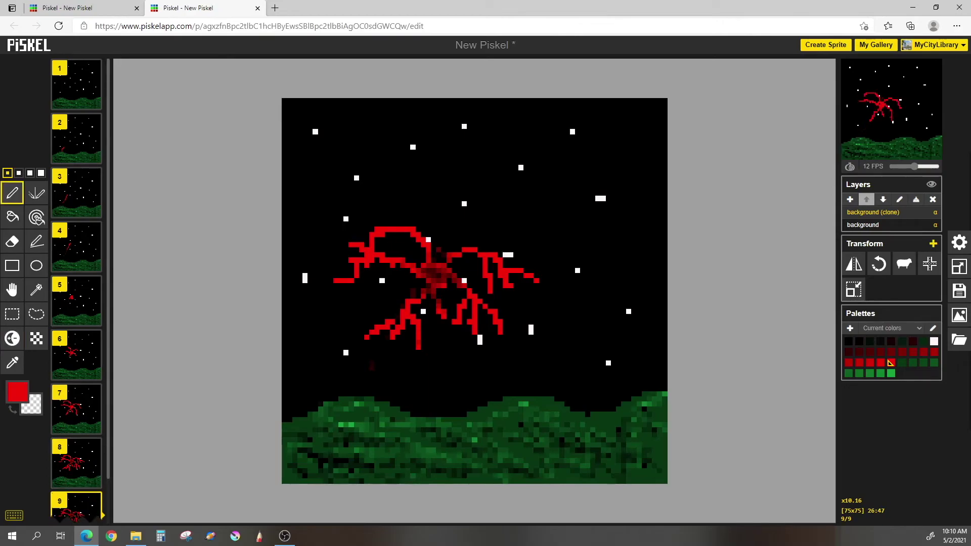
drag(498, 245, 548, 250)
drag(417, 341, 440, 369)
drag(498, 324, 488, 363)
key(u)
mouse_move(435, 268)
mouse_down()
mouse_move(407, 294)
mouse_move(470, 263)
mouse_move(412, 308)
mouse_up()
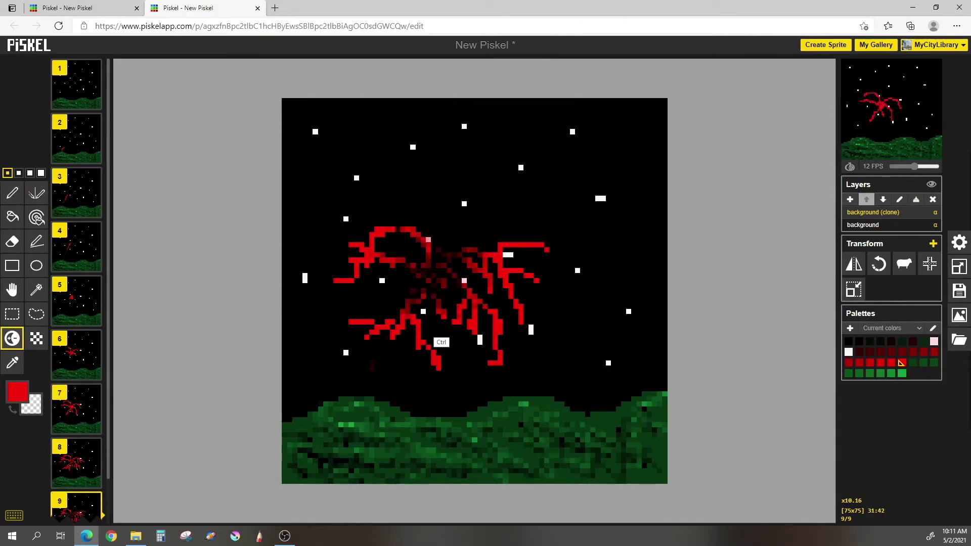
drag(439, 341, 473, 298)
Step: On frame 10, add right-wing limbs and darken the inner, upper and left branches
key(shift+n)
key(p)
drag(389, 336, 377, 373)
drag(517, 303, 521, 379)
drag(548, 250, 546, 329)
click(12, 338)
mouse_move(505, 283)
mouse_down()
mouse_move(481, 258)
mouse_move(546, 268)
mouse_up()
drag(364, 273, 374, 253)
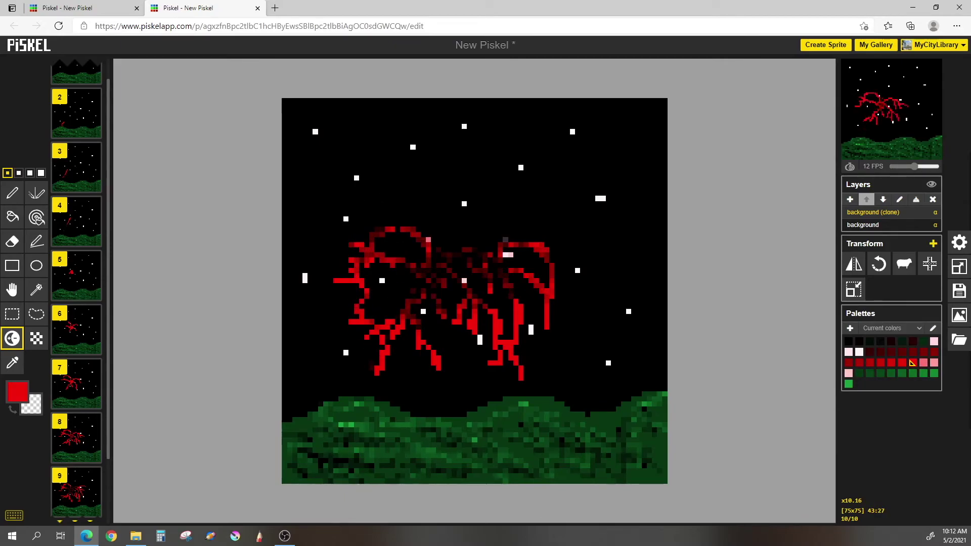
drag(914, 167, 908, 166)
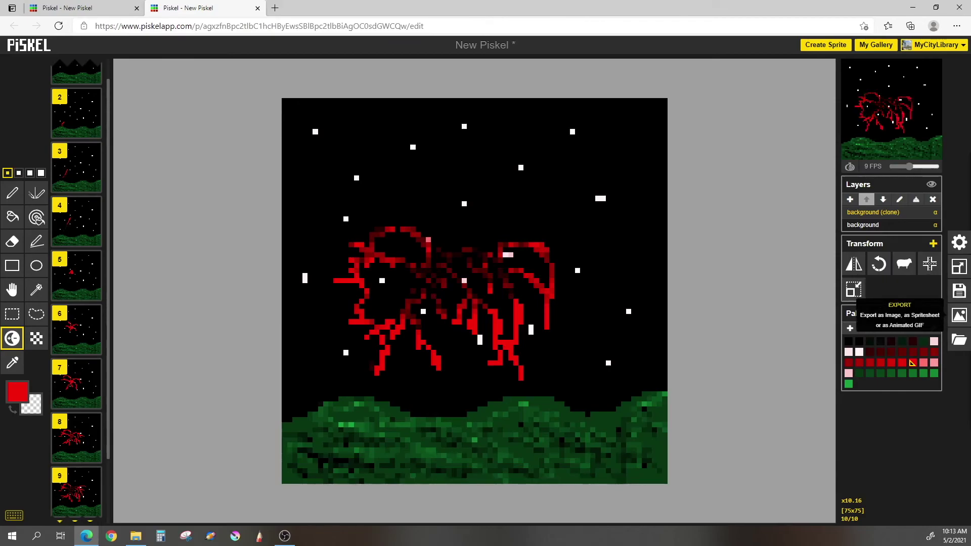
Step: Open the GIF export options for the 10-frame, 75×75 animation
click(959, 315)
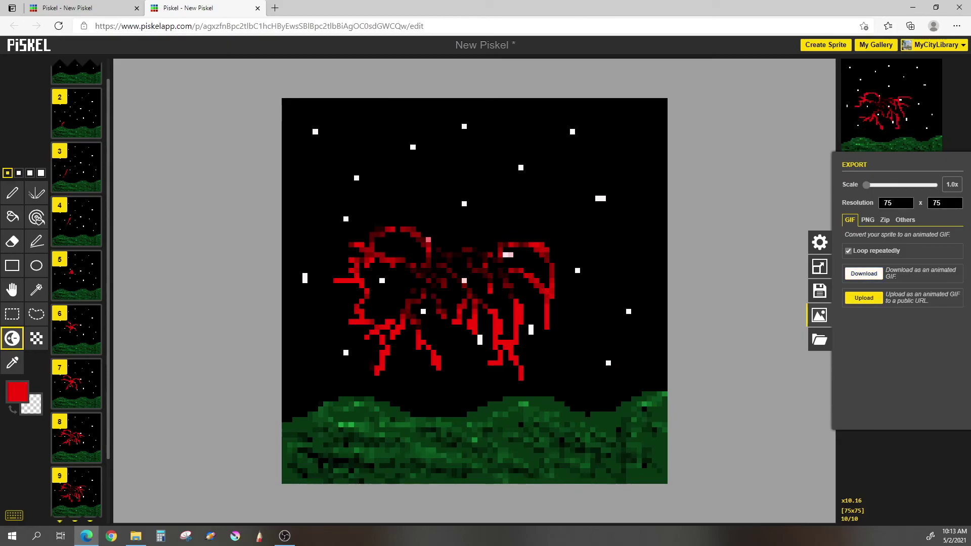
Step: Download the looping animation as 'New Piskel.gif'
click(864, 274)
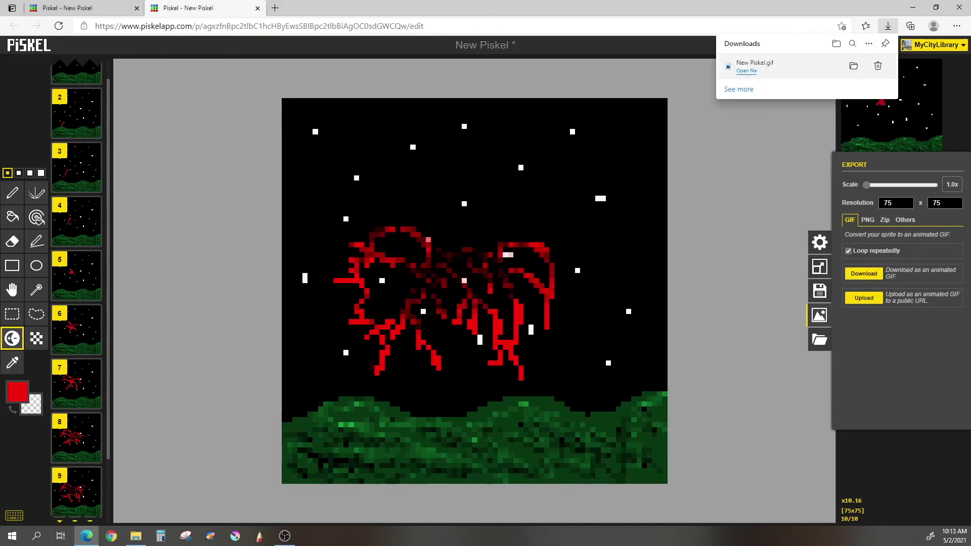
Step: Preview 'New Piskel.gif' from the downloads list in Photos, then close the viewer
click(748, 59)
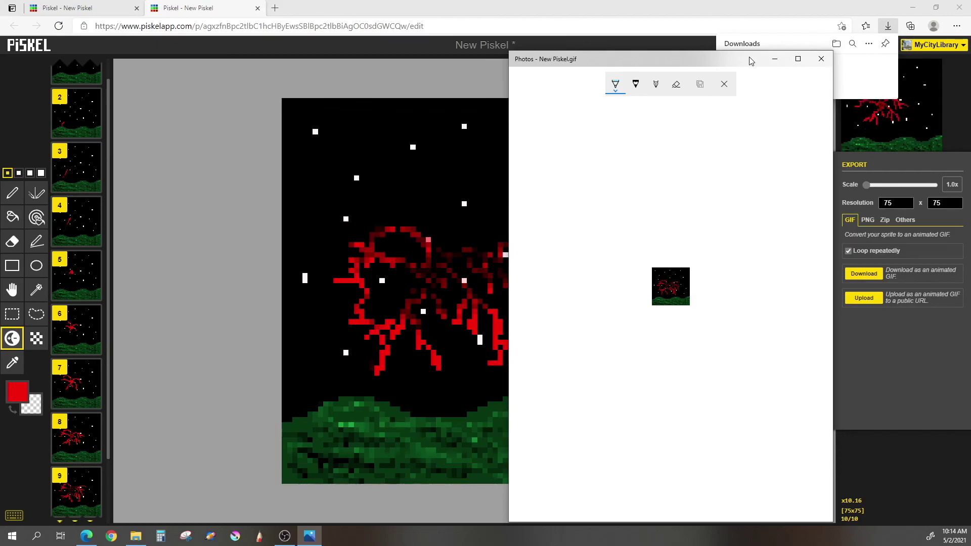
click(822, 60)
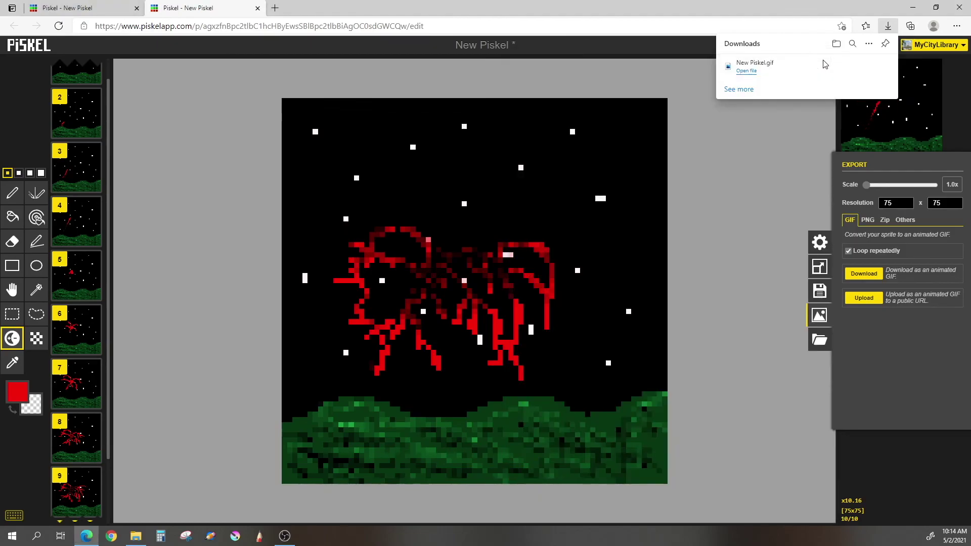